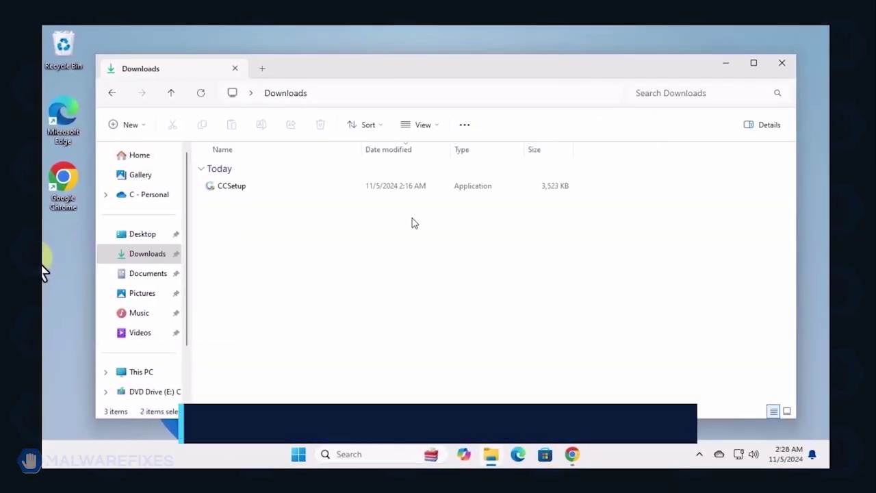
- Run CCSetup from Downloads, install Combo Cleaner with defaults, and launch its initial scan
{"action": "left_click", "coordinate": [238, 189]}
{"action": "double_click", "coordinate": [235, 187]}
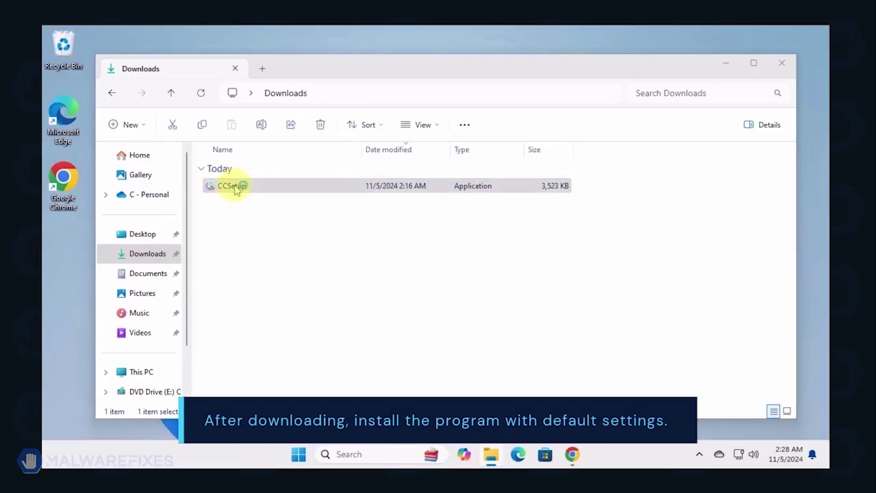
{"action": "left_click", "coordinate": [374, 350]}
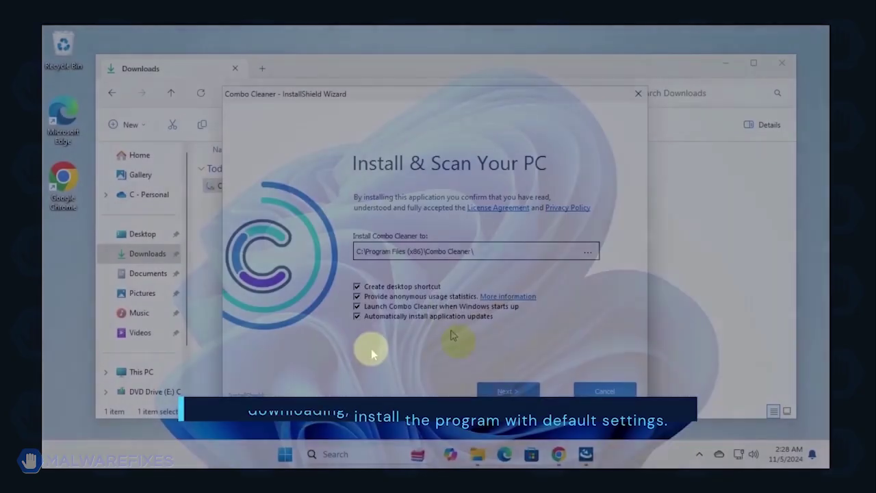
{"action": "left_click", "coordinate": [514, 399]}
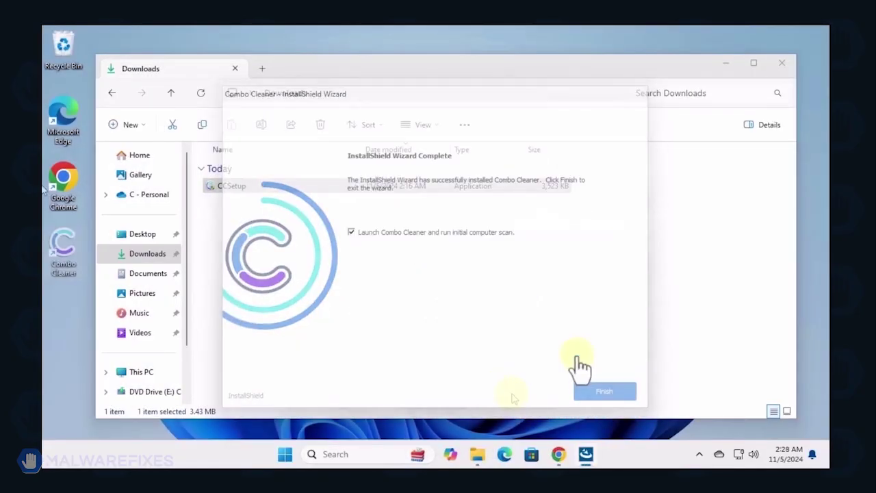
{"action": "left_click", "coordinate": [608, 394]}
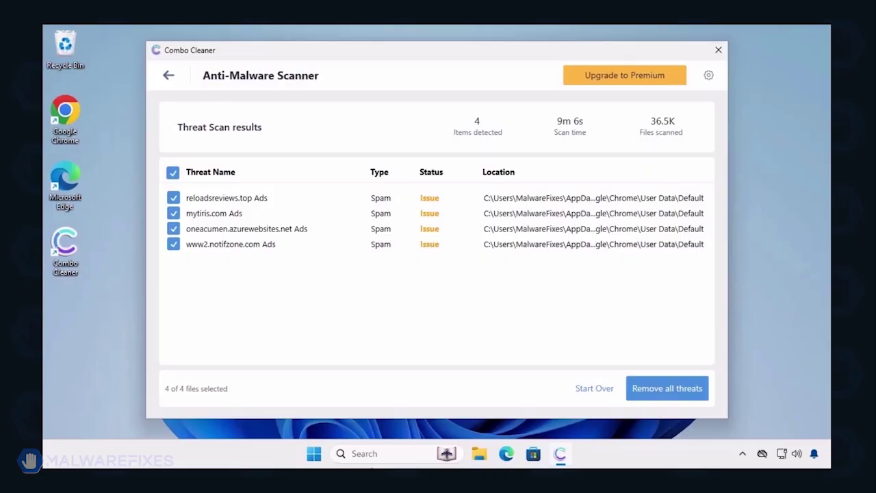
- Remove all four detected adware threats, which brings up the Combo Cleaner Premium offer
{"action": "left_click", "coordinate": [663, 389]}
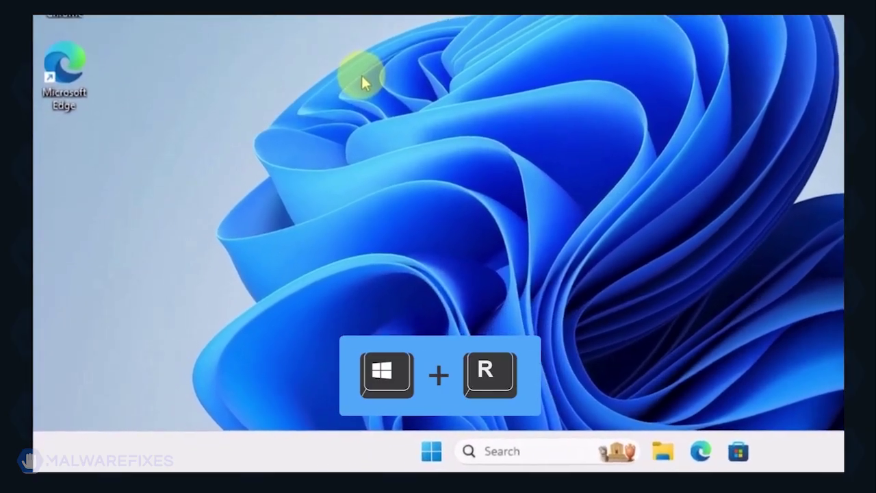
- Run msconfig from the Run box to bring up System Configuration
{"action": "key", "text": "super+r"}
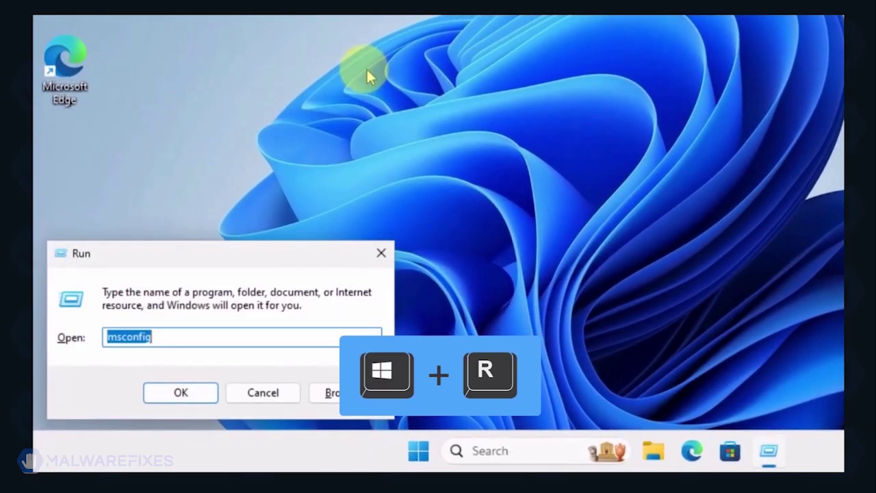
{"action": "left_click", "coordinate": [204, 340]}
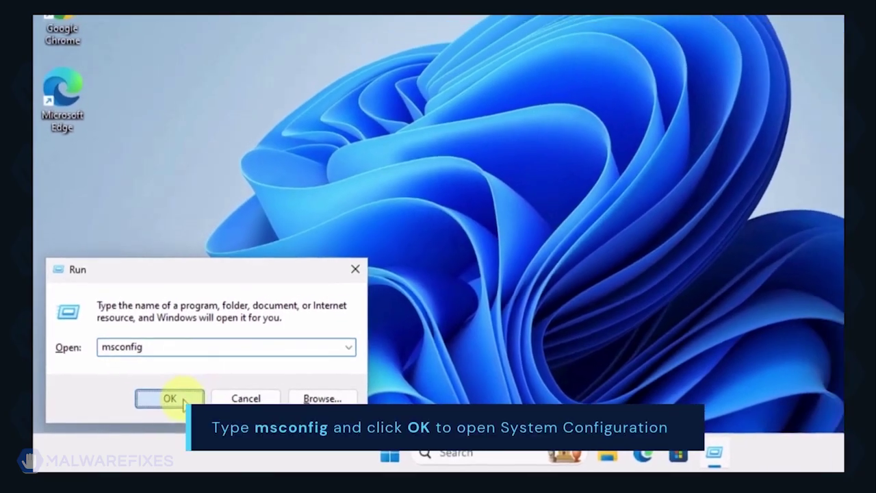
{"action": "left_click", "coordinate": [196, 396]}
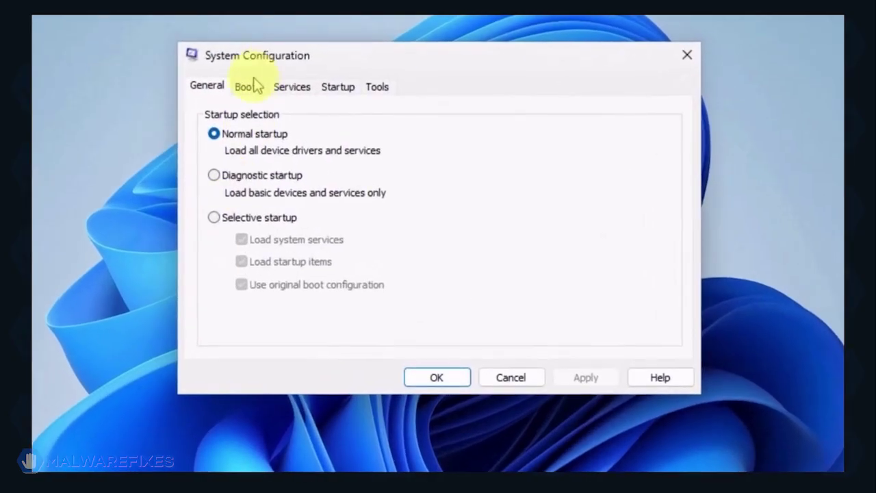
- Enable Safe boot with the Network option, apply it, and restart into Safe Mode
{"action": "left_click", "coordinate": [250, 90]}
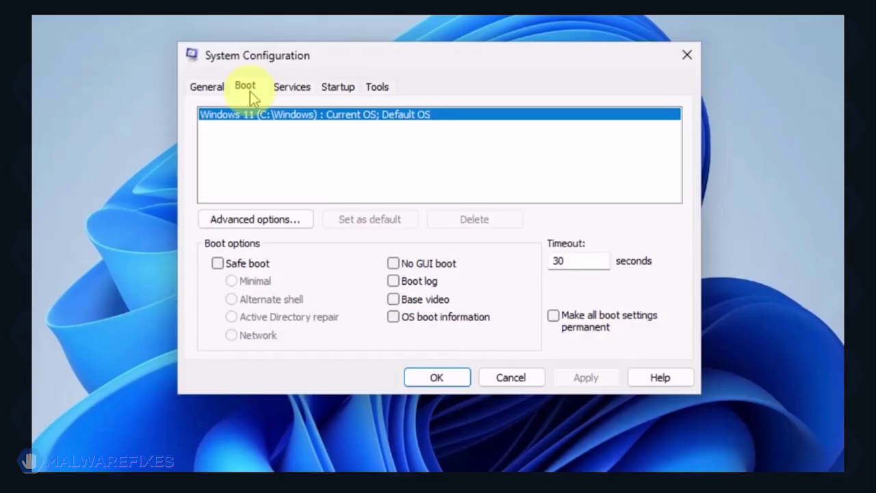
{"action": "left_click", "coordinate": [222, 266]}
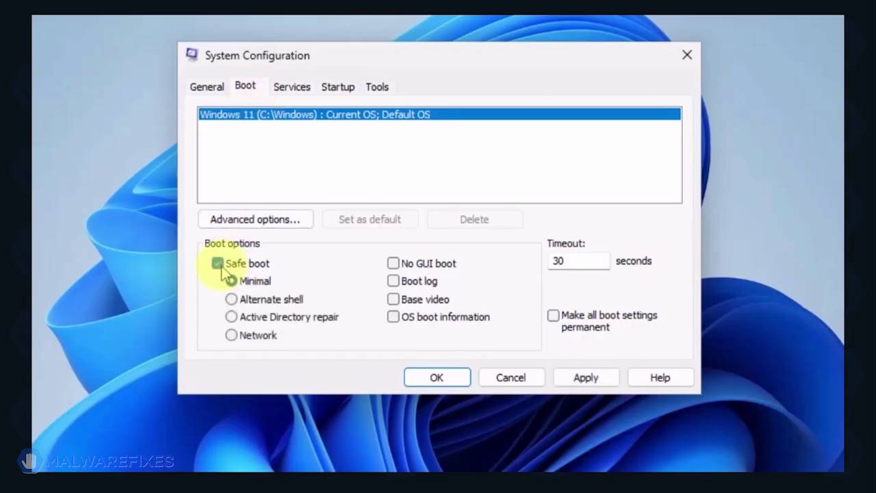
{"action": "left_click", "coordinate": [233, 337]}
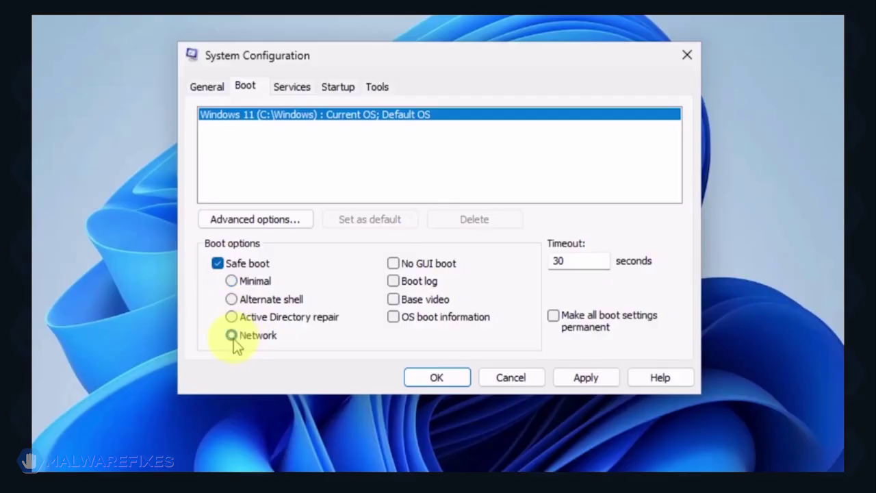
{"action": "left_click", "coordinate": [594, 377]}
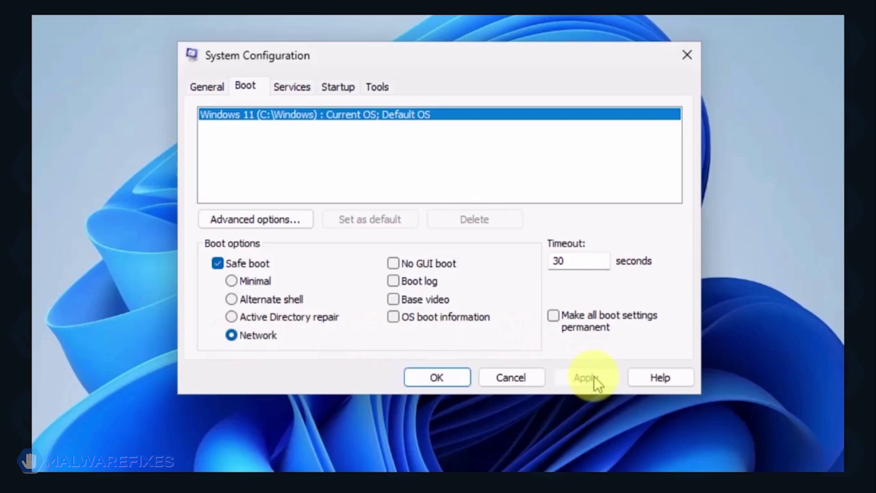
{"action": "left_click", "coordinate": [418, 379]}
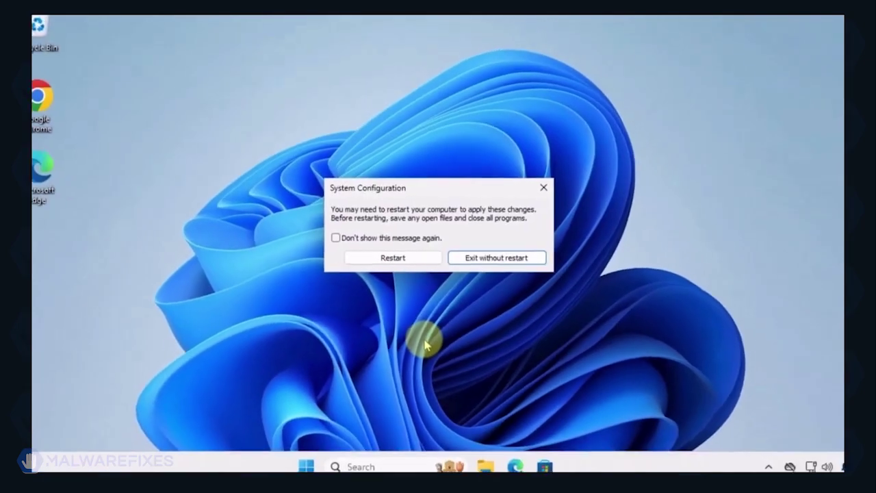
{"action": "left_click", "coordinate": [410, 262]}
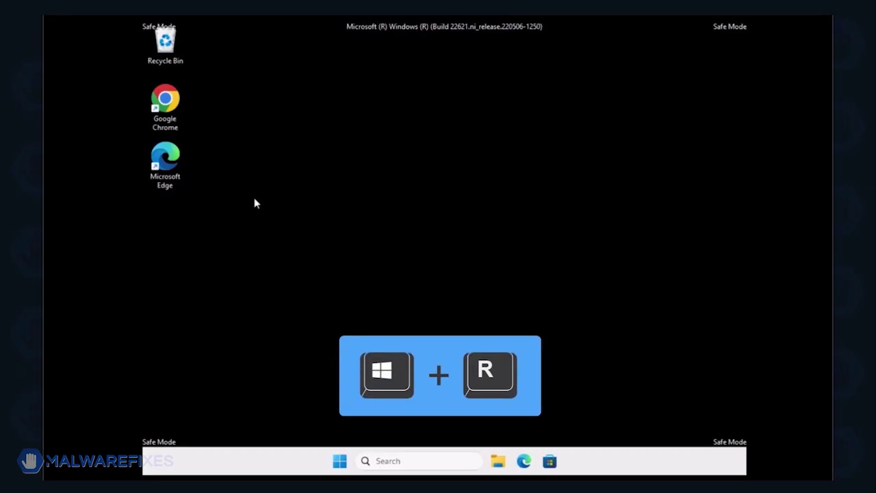
- Run appwiz.cpl from the Run box to show Programs and Features
{"action": "left_click", "coordinate": [158, 327]}
{"action": "key", "text": "super+r"}
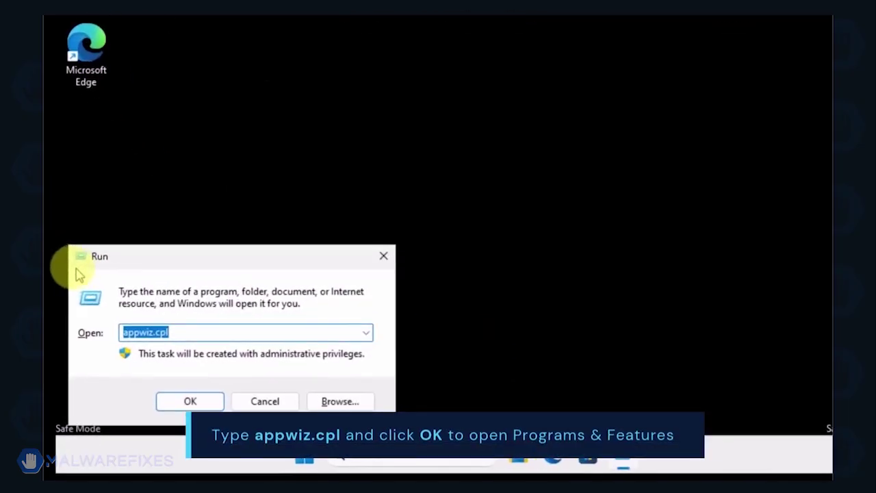
{"action": "left_click", "coordinate": [191, 334]}
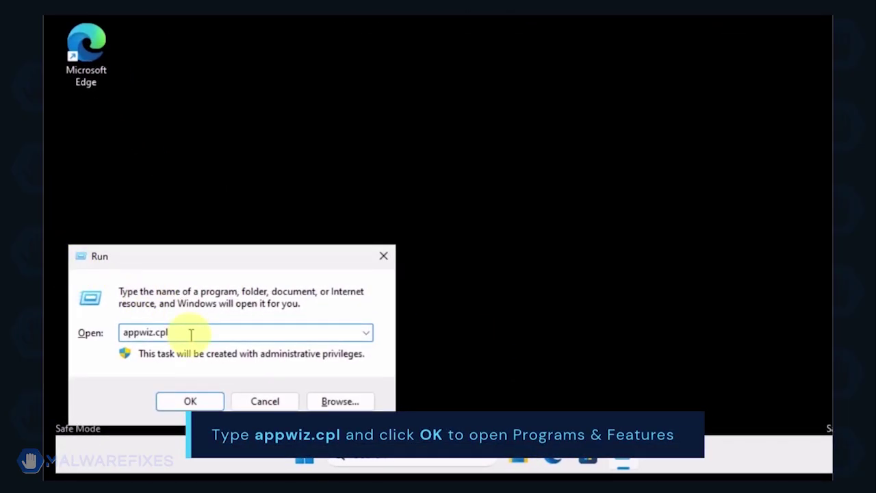
{"action": "left_click", "coordinate": [191, 402]}
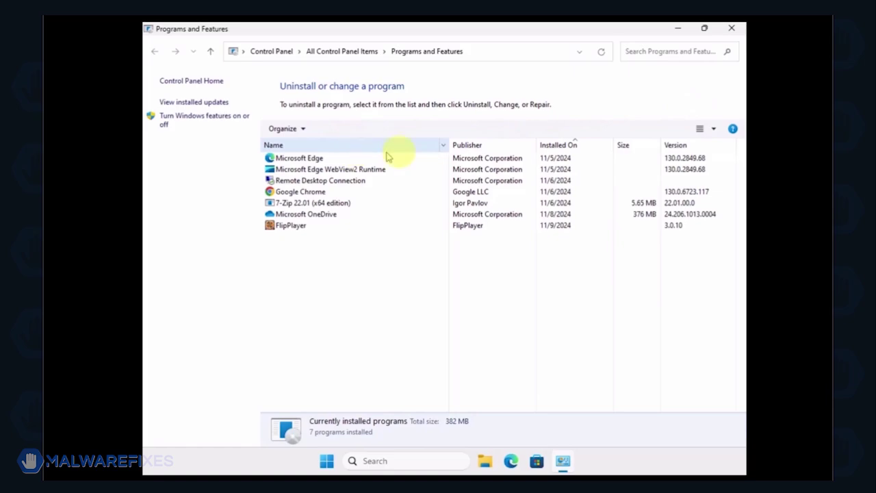
- Sort programs by install date, uninstall FlipPlayer, and close Programs and Features
{"action": "left_click", "coordinate": [558, 145]}
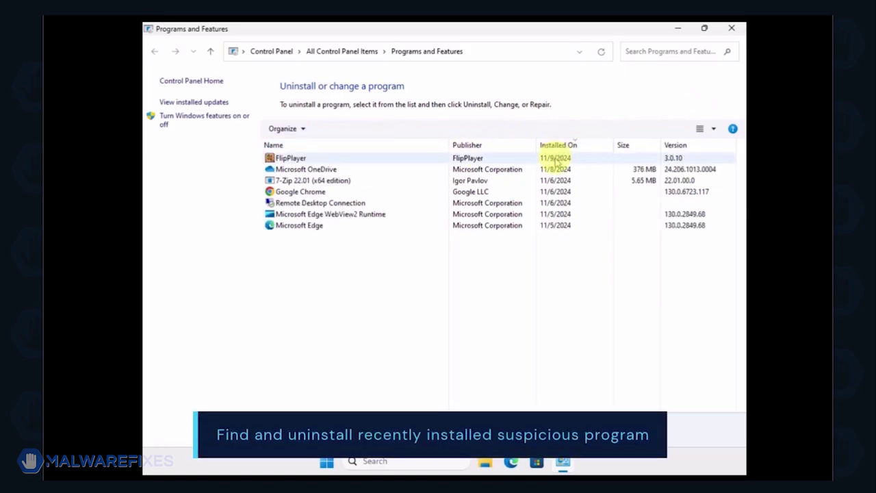
{"action": "left_click", "coordinate": [556, 159]}
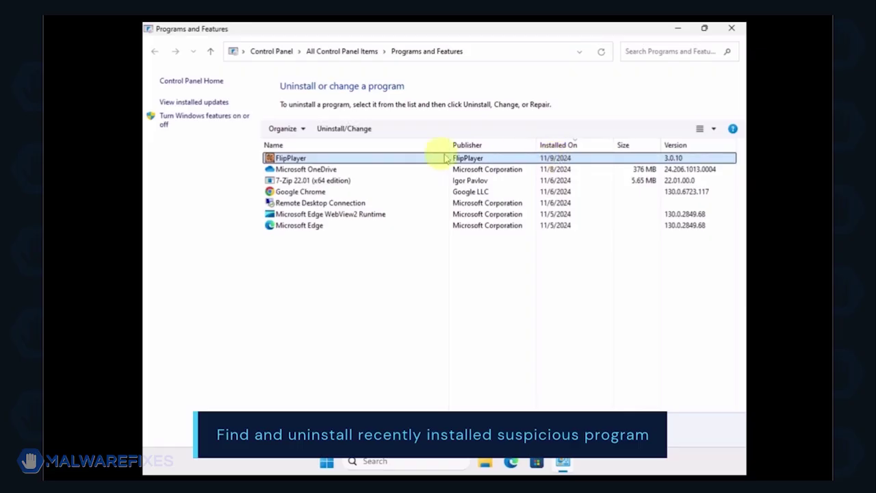
{"action": "left_click", "coordinate": [341, 130]}
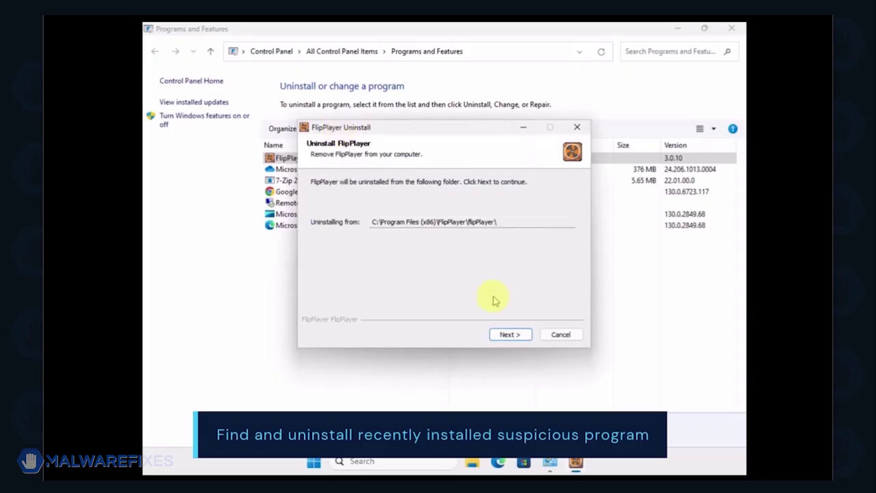
{"action": "left_click", "coordinate": [505, 335]}
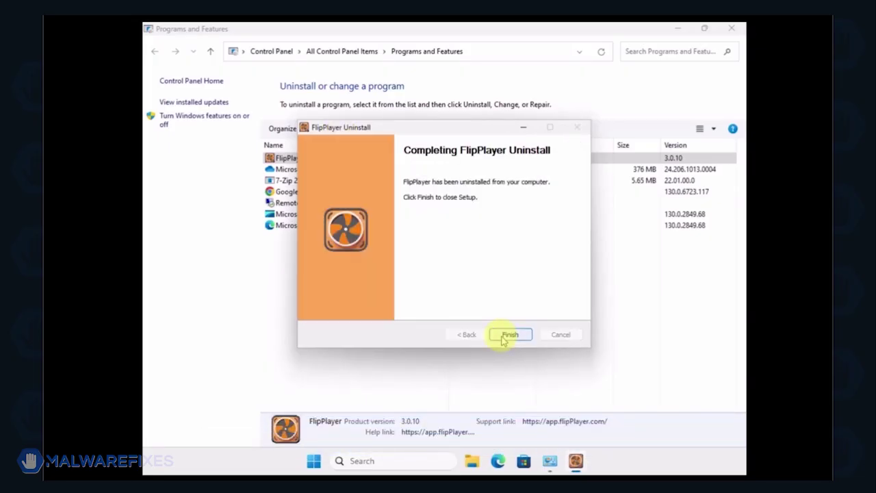
{"action": "left_click", "coordinate": [510, 334]}
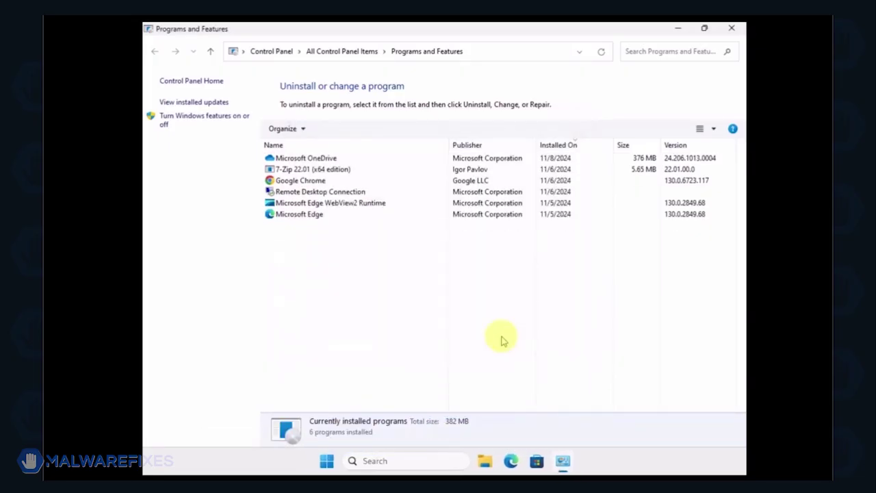
{"action": "left_click", "coordinate": [732, 30]}
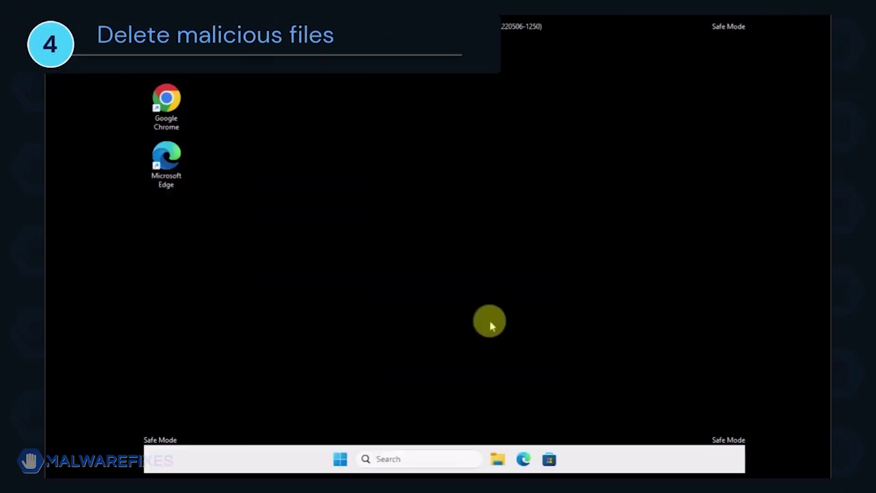
- Open File Explorer and turn on View > Show > Hidden items
{"action": "left_click", "coordinate": [497, 459]}
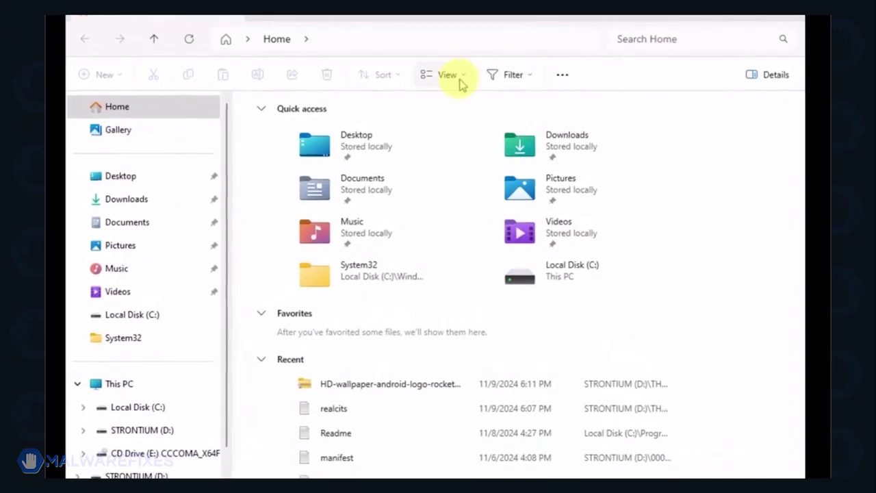
{"action": "left_click", "coordinate": [463, 80]}
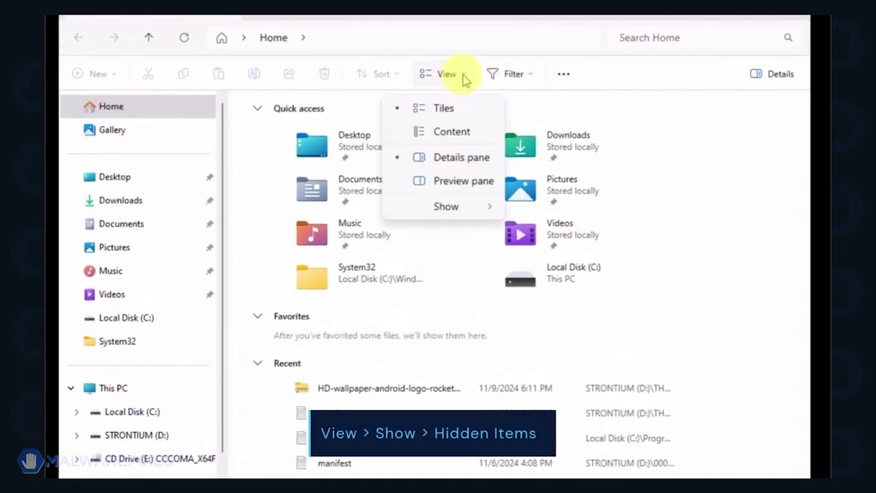
{"action": "left_click", "coordinate": [468, 210]}
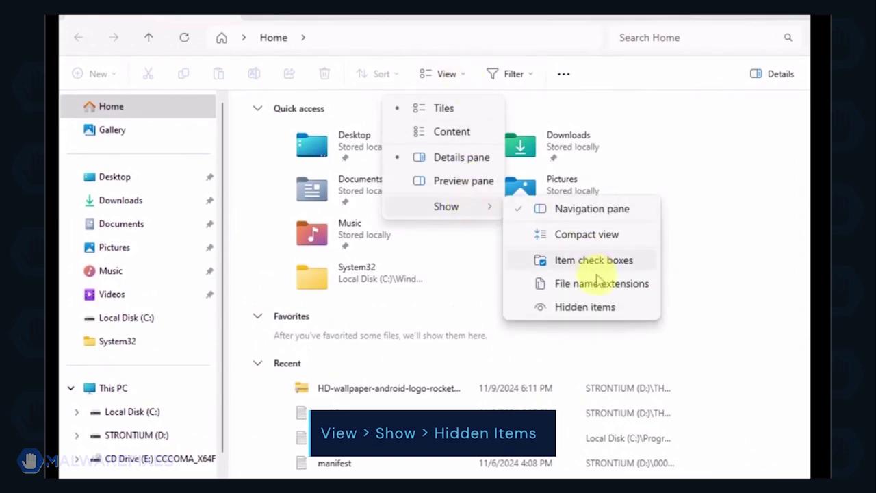
{"action": "left_click", "coordinate": [600, 310]}
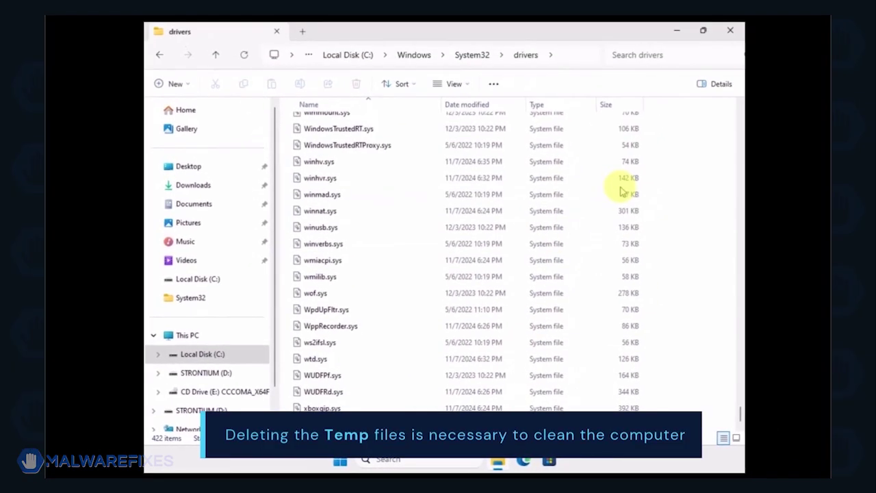
- Browse from Local Disk (C:) through Users, the profile, AppData and Local into Temp
{"action": "left_click", "coordinate": [222, 357]}
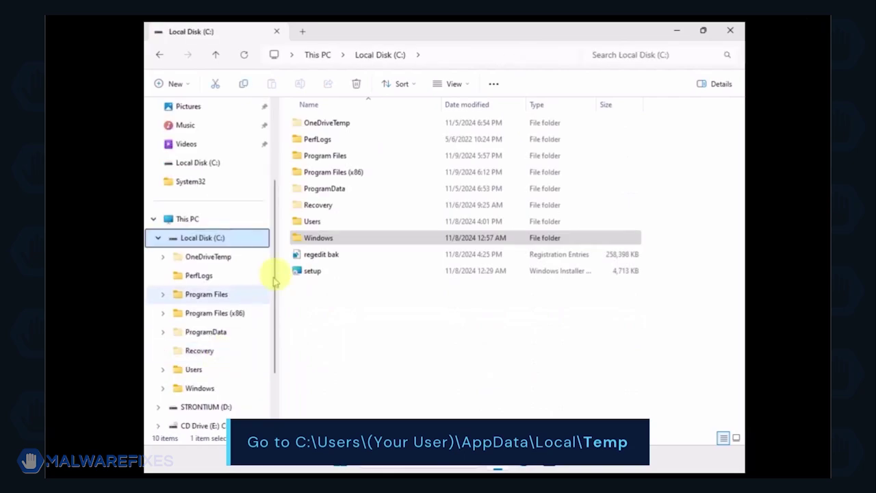
{"action": "double_click", "coordinate": [309, 221]}
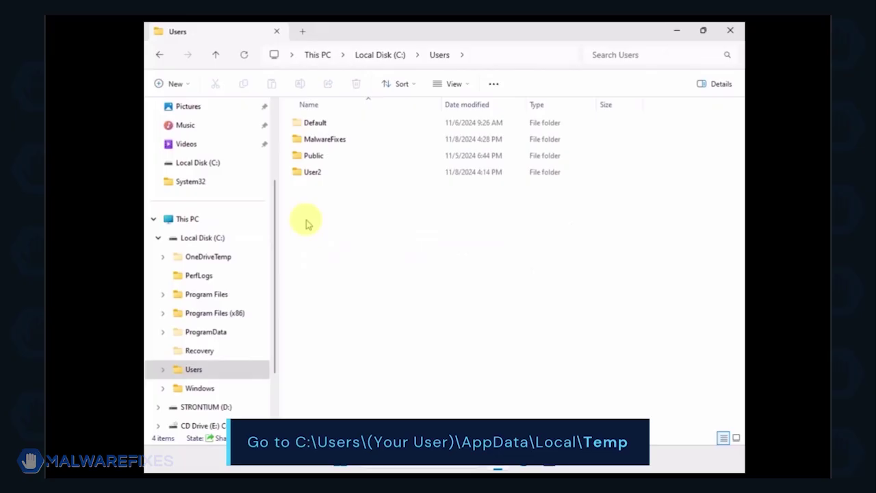
{"action": "double_click", "coordinate": [316, 142]}
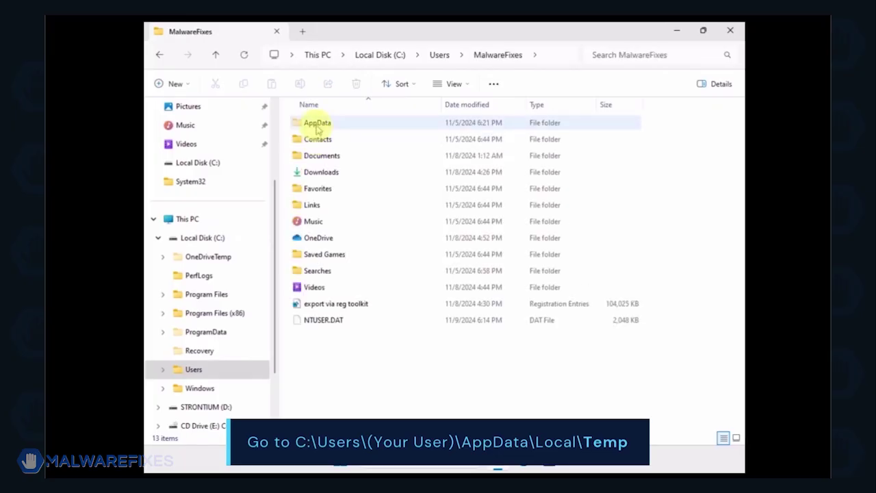
{"action": "double_click", "coordinate": [317, 123]}
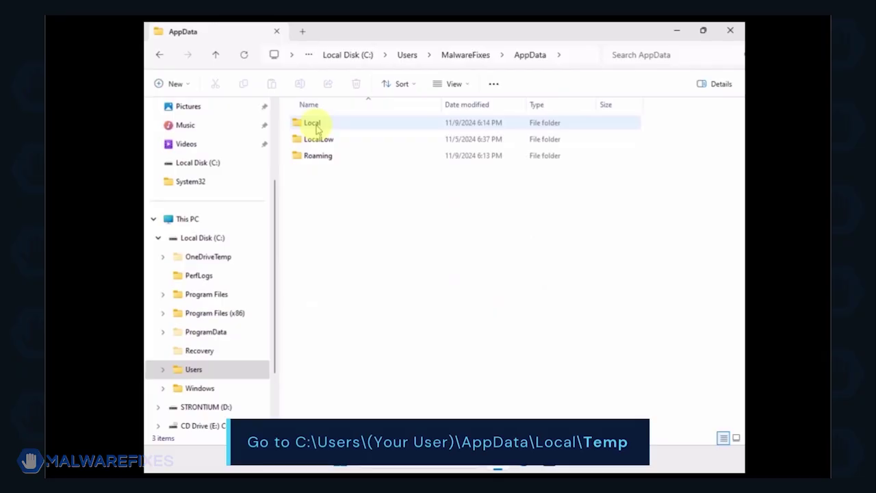
{"action": "double_click", "coordinate": [314, 125]}
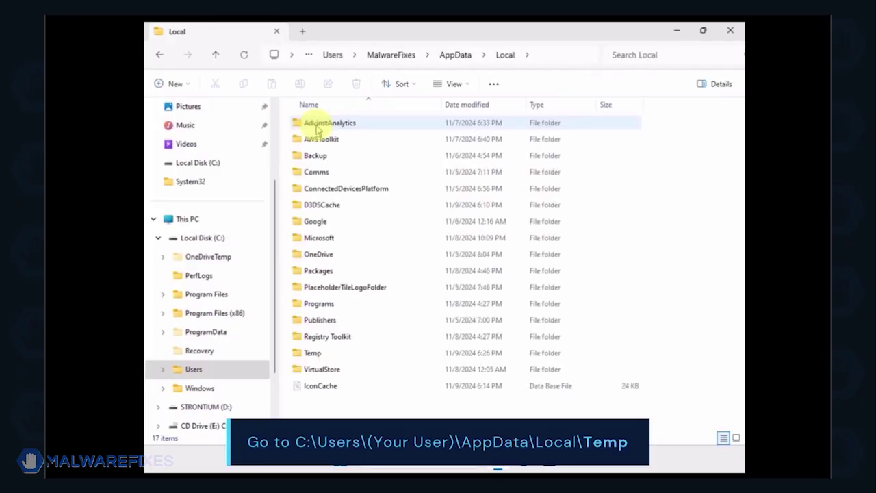
{"action": "left_click", "coordinate": [312, 355]}
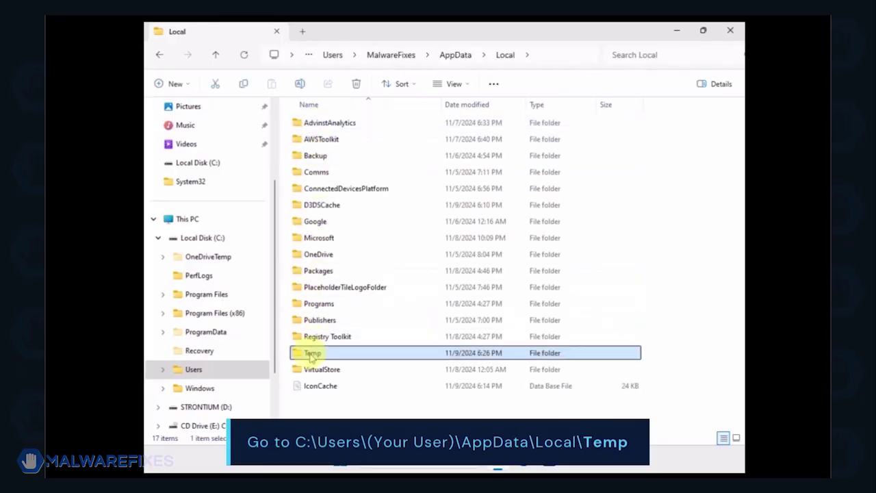
{"action": "double_click", "coordinate": [311, 355]}
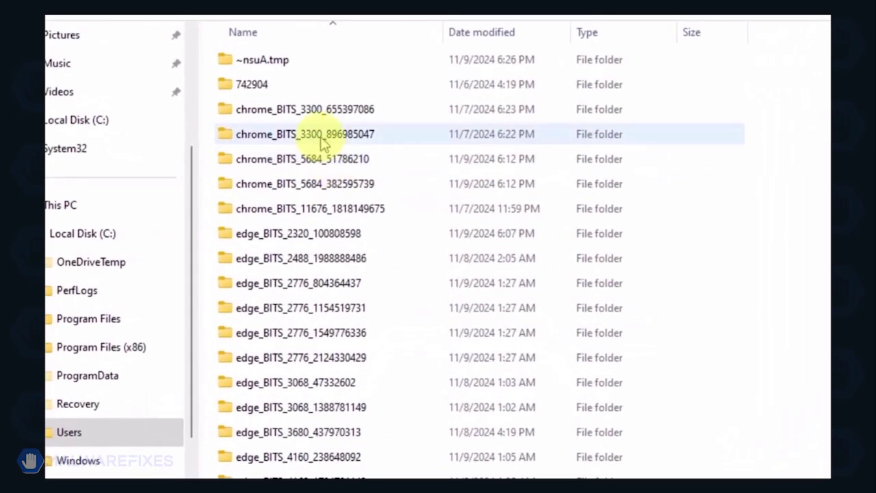
- Select and delete everything in Temp, leaving two TMP files, then go back to C:
{"action": "key", "text": "ctrl+a"}
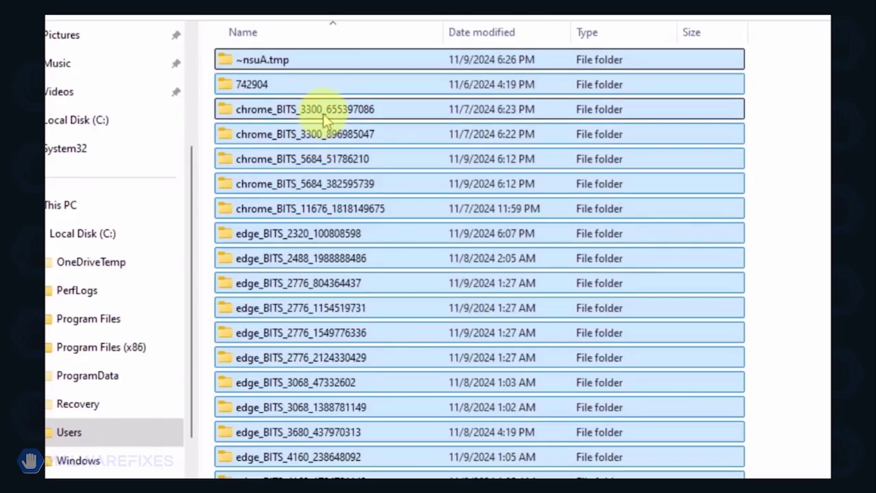
{"action": "right_click", "coordinate": [326, 119]}
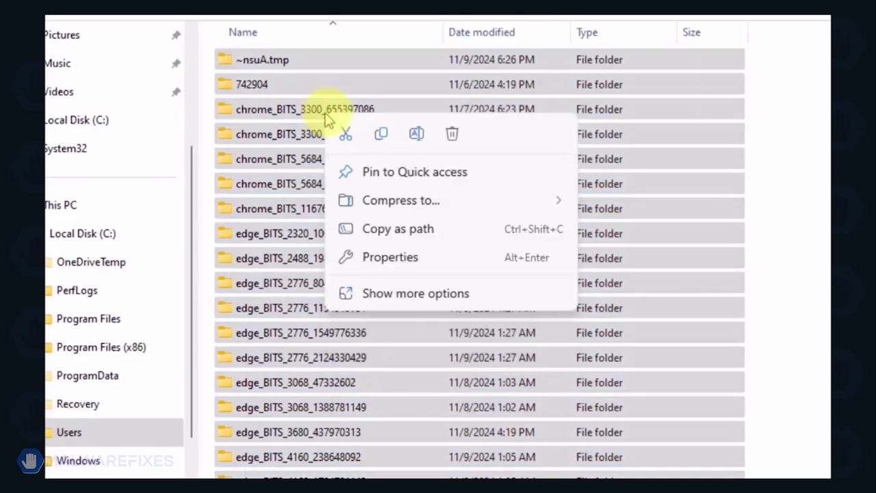
{"action": "left_click", "coordinate": [454, 135]}
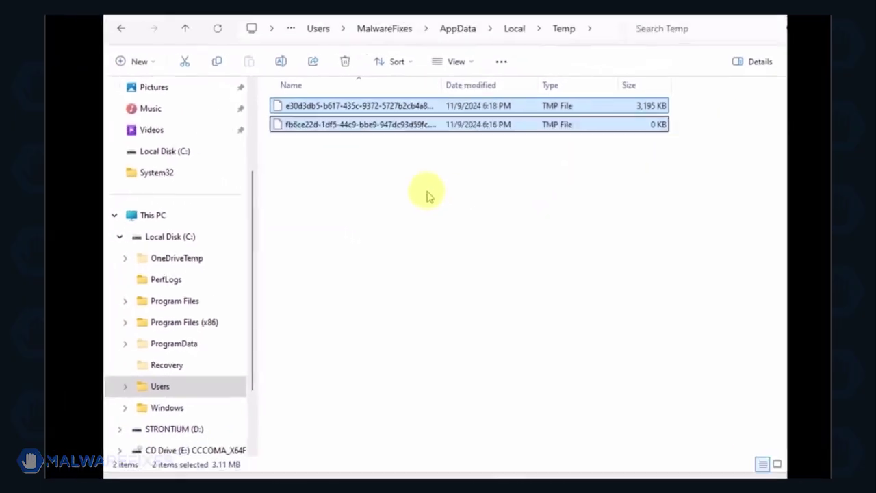
{"action": "left_click", "coordinate": [429, 202]}
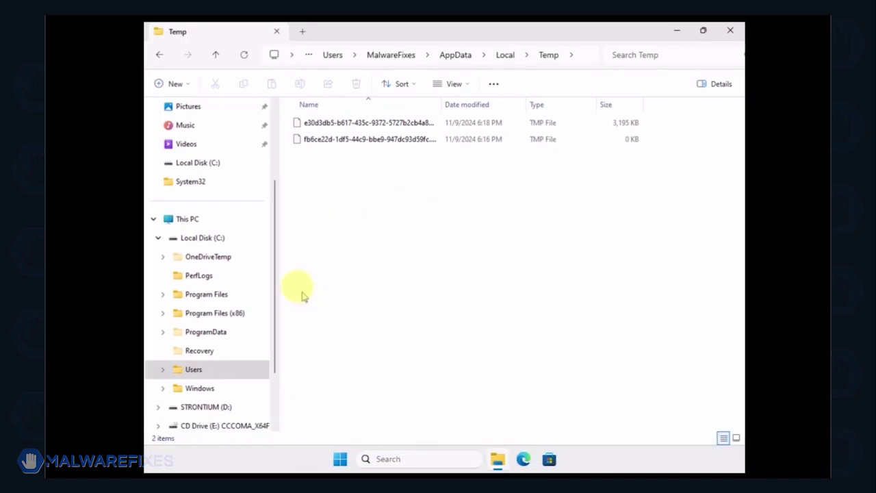
{"action": "left_click", "coordinate": [203, 238]}
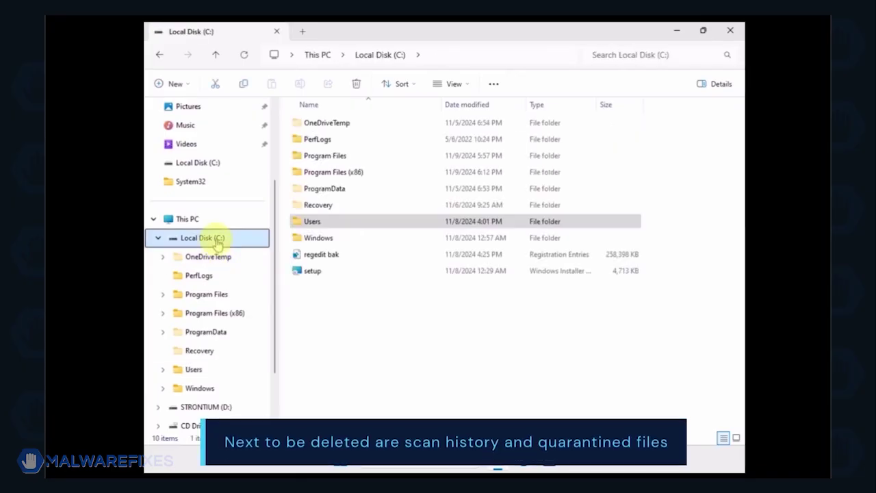
- Open the C:\ProgramData\Microsoft\Windows Defender folder
{"action": "double_click", "coordinate": [325, 189]}
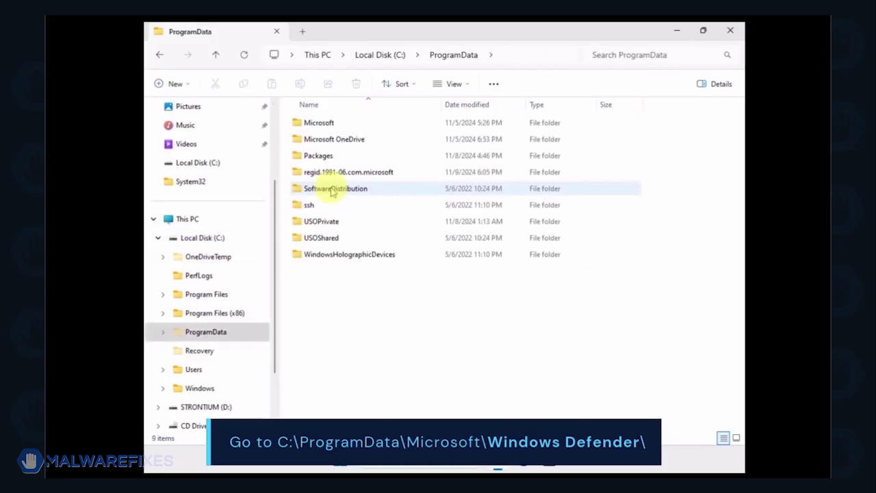
{"action": "double_click", "coordinate": [319, 123]}
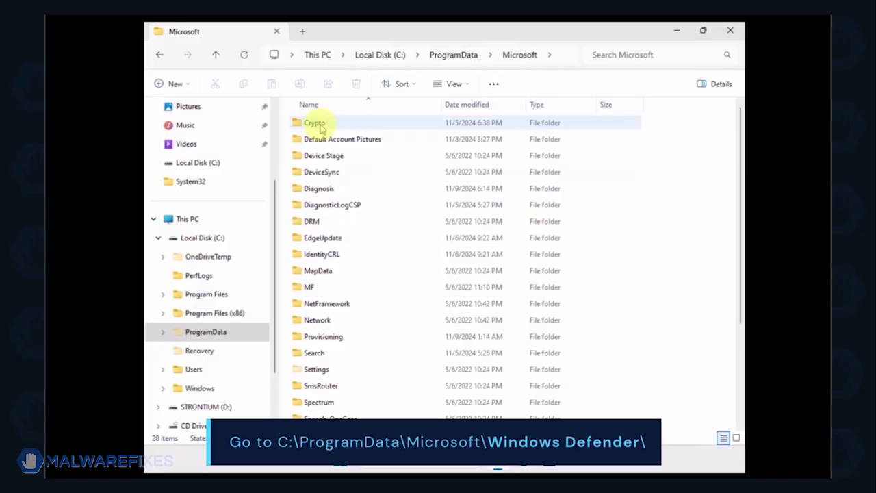
{"action": "scroll", "coordinate": [397, 219], "scroll_direction": "down", "scroll_amount": 3}
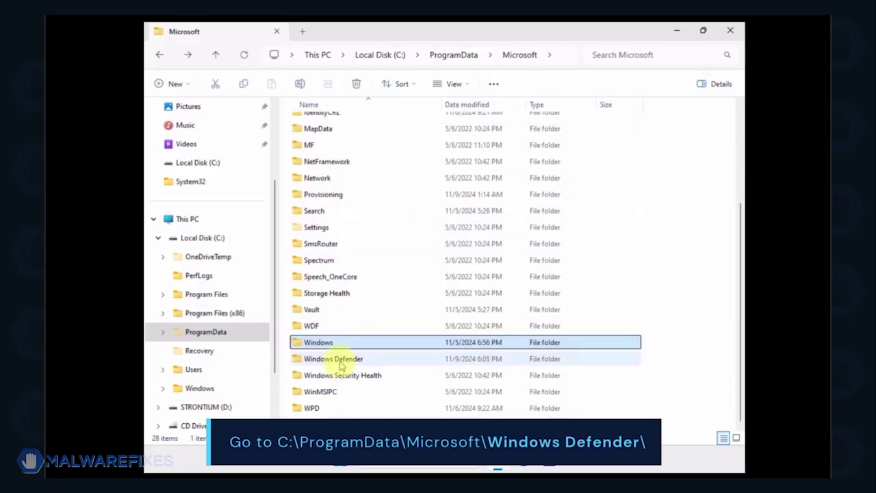
{"action": "left_click", "coordinate": [341, 363]}
{"action": "double_click", "coordinate": [341, 363]}
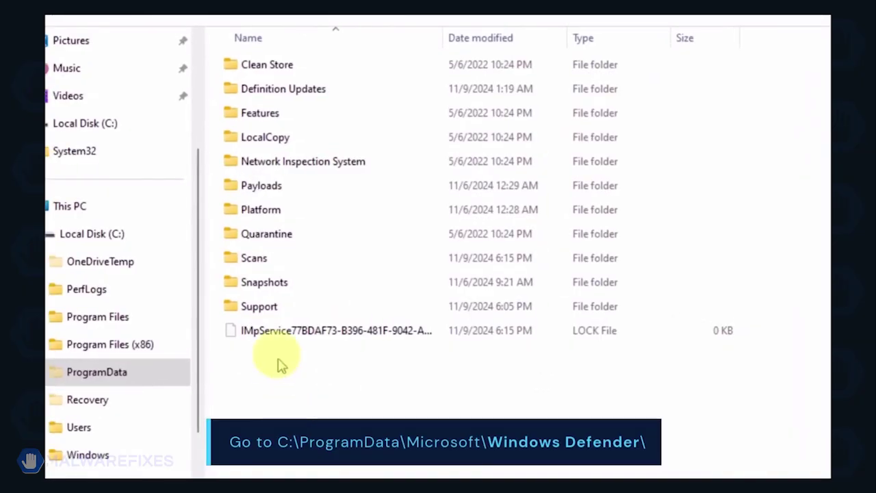
- Delete the Quarantine folder, leaving 11 items in Windows Defender
{"action": "left_click", "coordinate": [276, 239]}
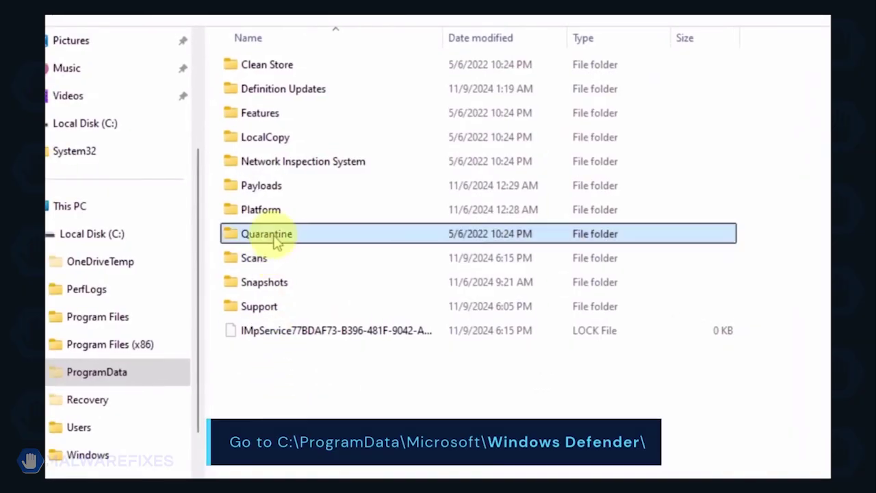
{"action": "right_click", "coordinate": [326, 243]}
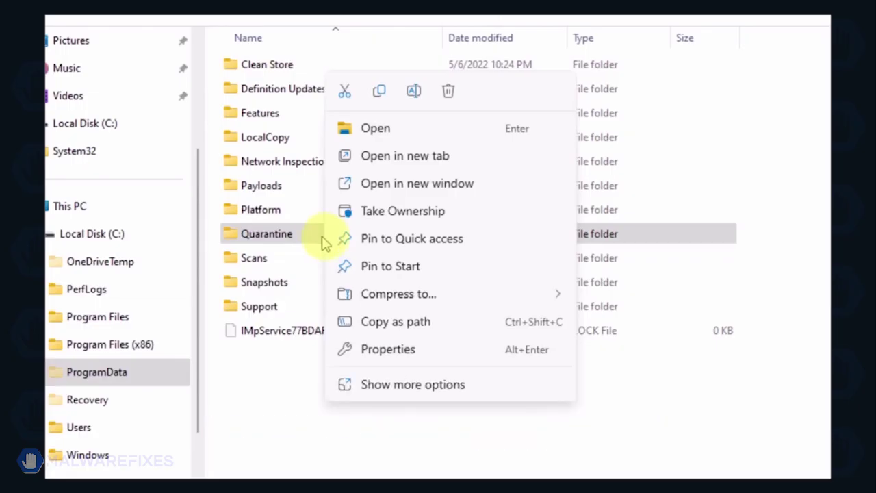
{"action": "left_click", "coordinate": [448, 91]}
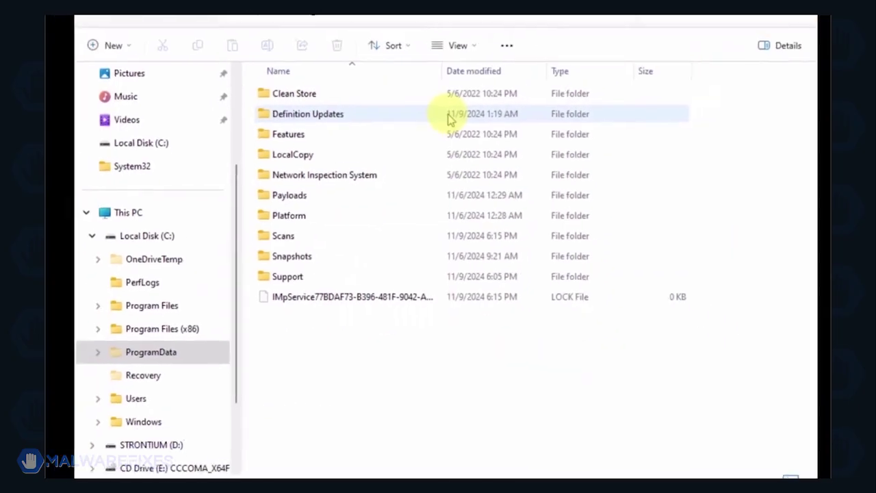
- Go into Scans\History\Results and delete both the Quick and Resource folders
{"action": "double_click", "coordinate": [333, 240]}
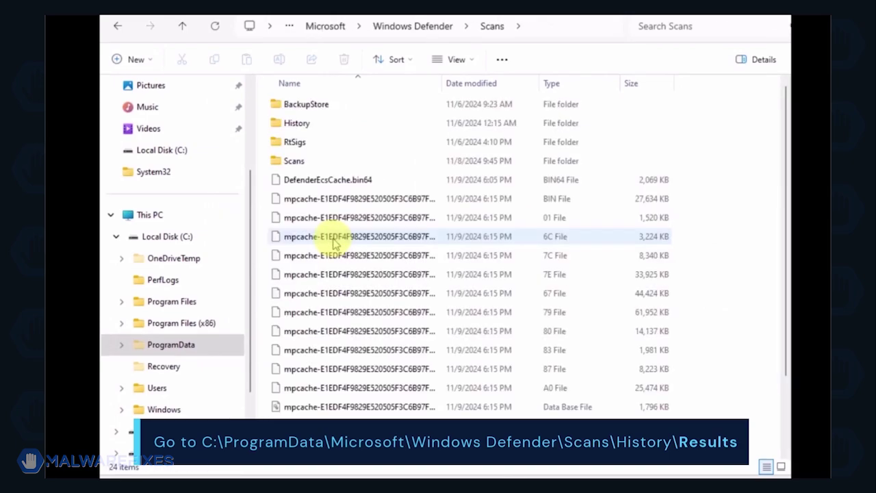
{"action": "double_click", "coordinate": [296, 123]}
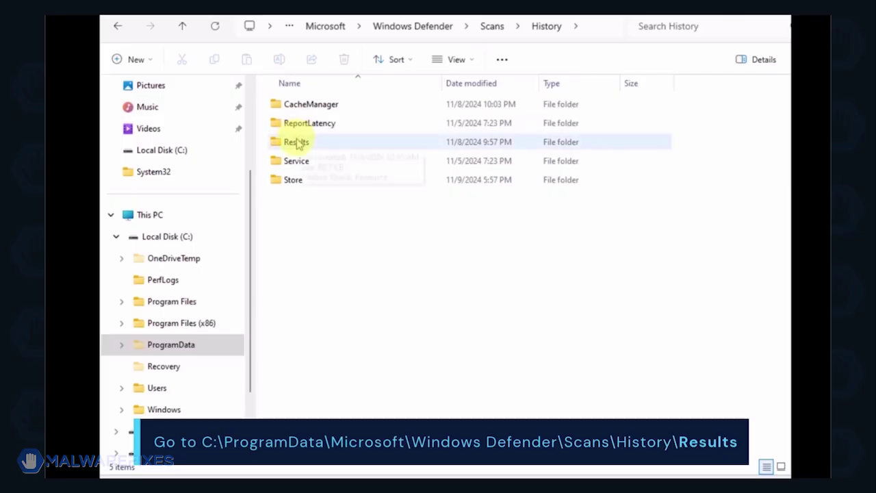
{"action": "double_click", "coordinate": [298, 143]}
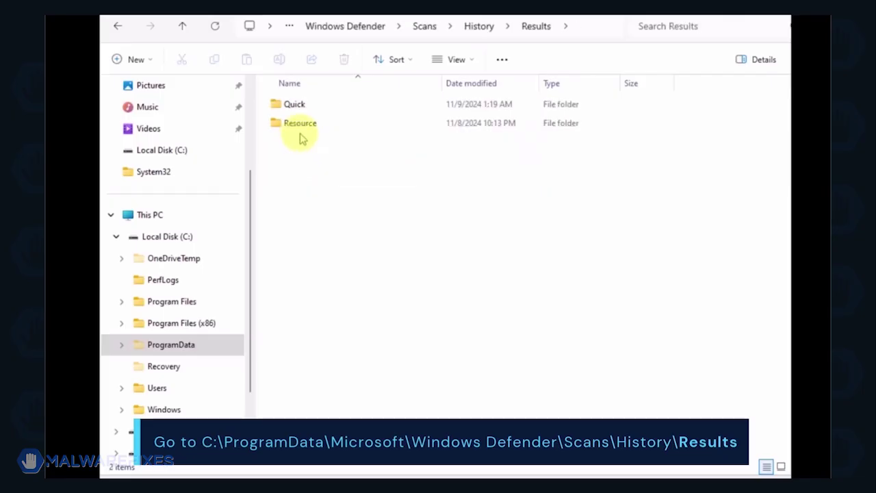
{"action": "key", "text": "ctrl+a"}
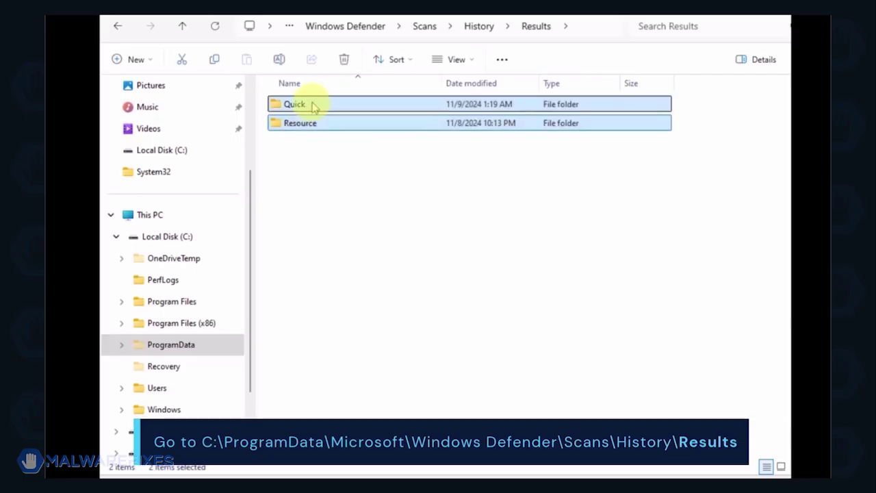
{"action": "right_click", "coordinate": [314, 107]}
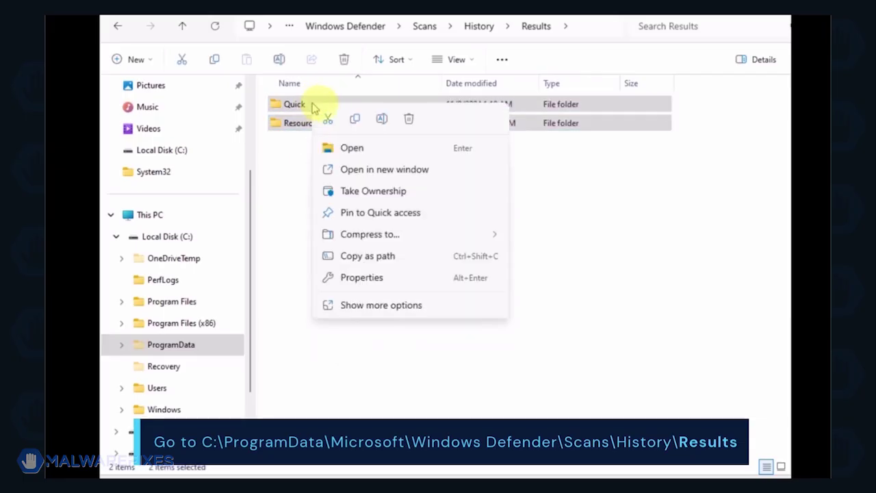
{"action": "left_click", "coordinate": [407, 120]}
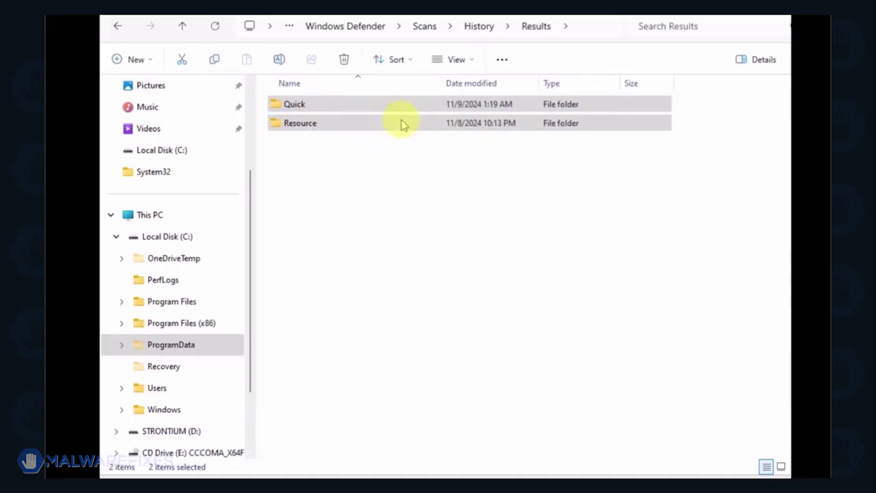
{"action": "left_click", "coordinate": [114, 28]}
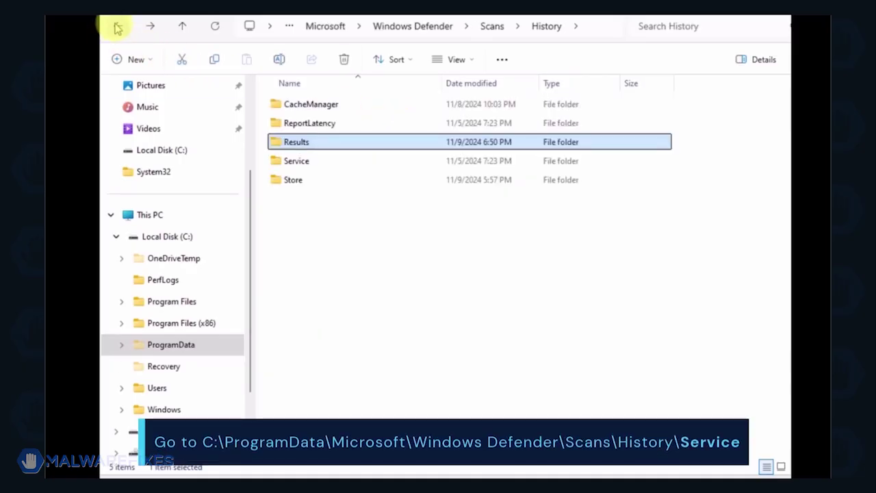
- Delete the Unknown text file inside the History\Service folder
{"action": "double_click", "coordinate": [296, 162]}
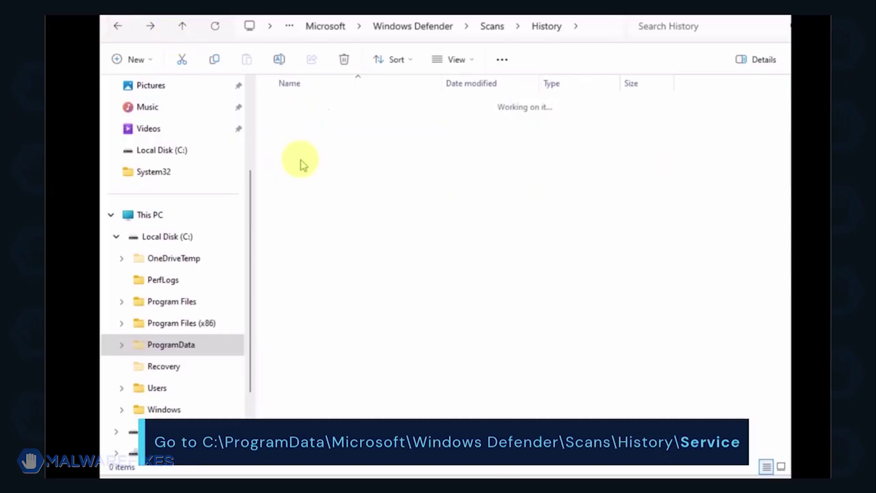
{"action": "left_click", "coordinate": [301, 104]}
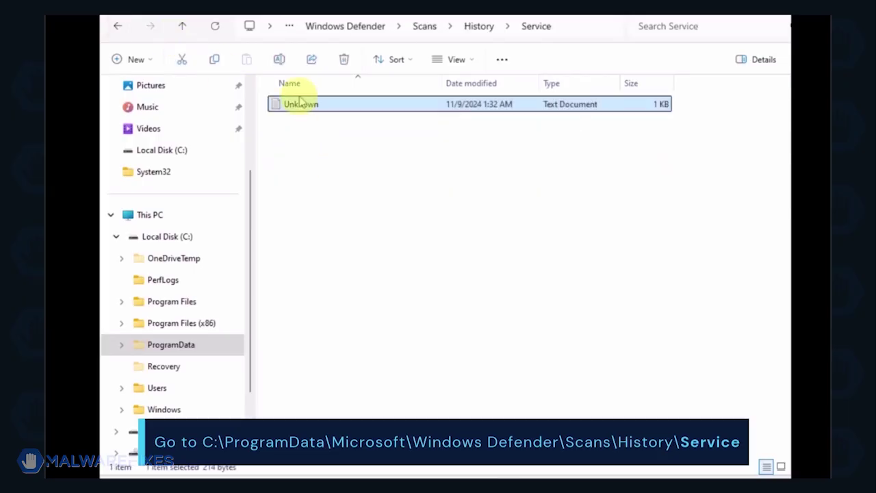
{"action": "right_click", "coordinate": [300, 108]}
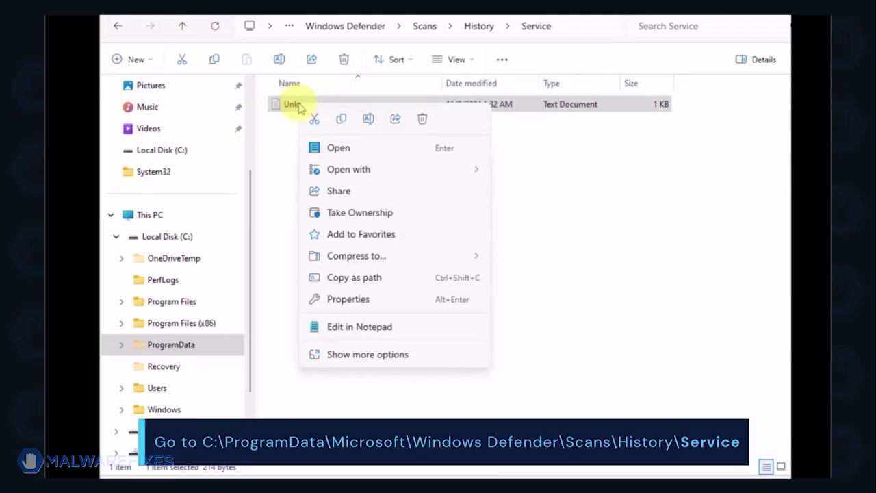
{"action": "left_click", "coordinate": [421, 120]}
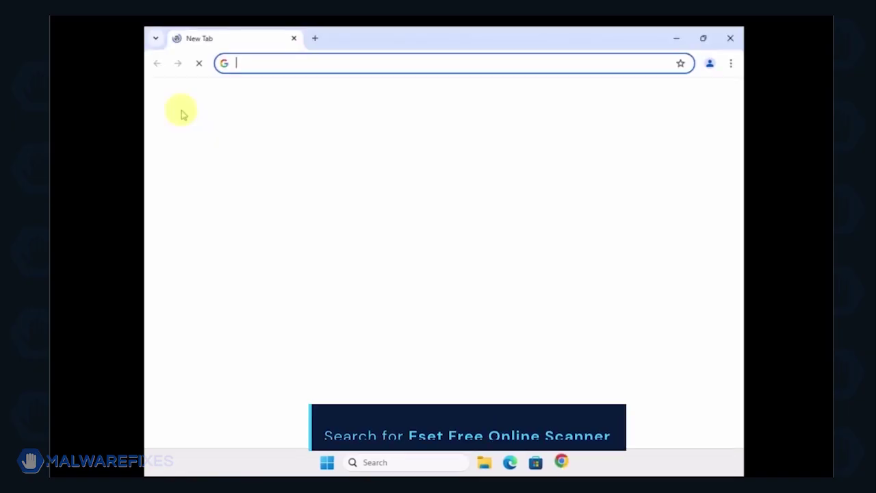
- Search Google for 'eSET's Free Online Scanner' and show the downloaded esetonlinescanner.exe in its folder
{"action": "left_click", "coordinate": [354, 241]}
{"action": "type", "text": "eSET's Free Online Scanner"}
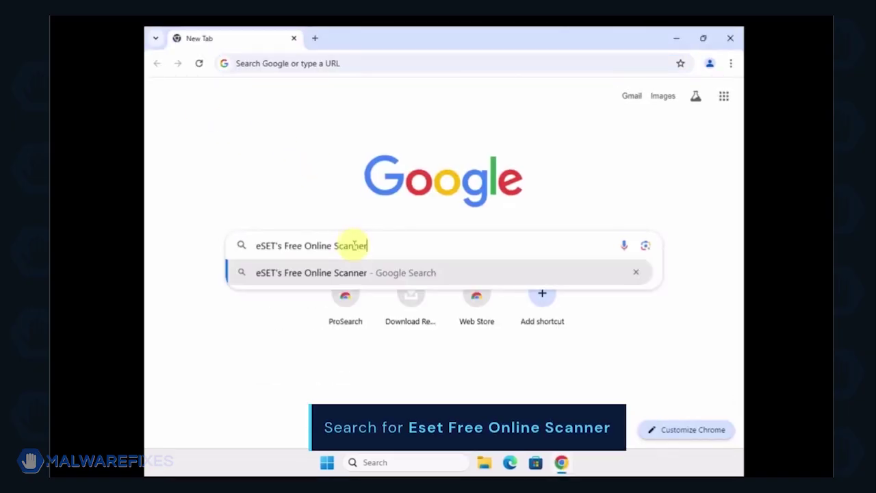
{"action": "key", "text": "Return"}
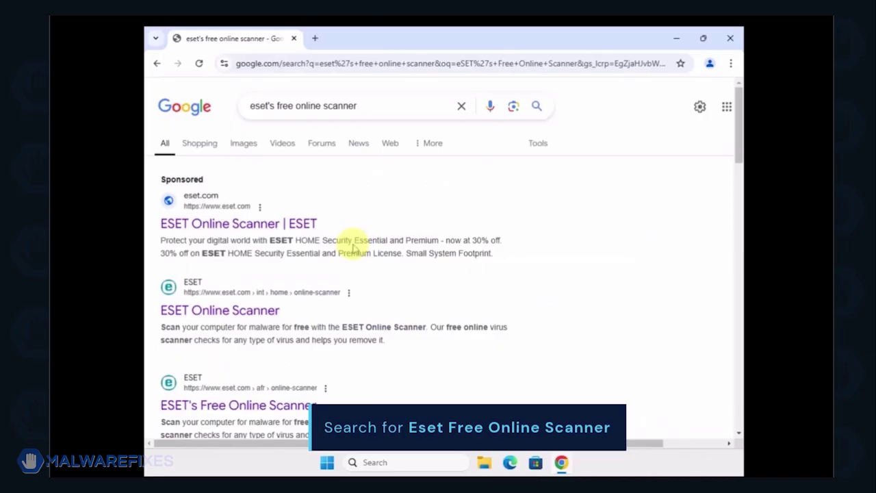
{"action": "scroll", "coordinate": [354, 247], "scroll_direction": "down", "scroll_amount": 3}
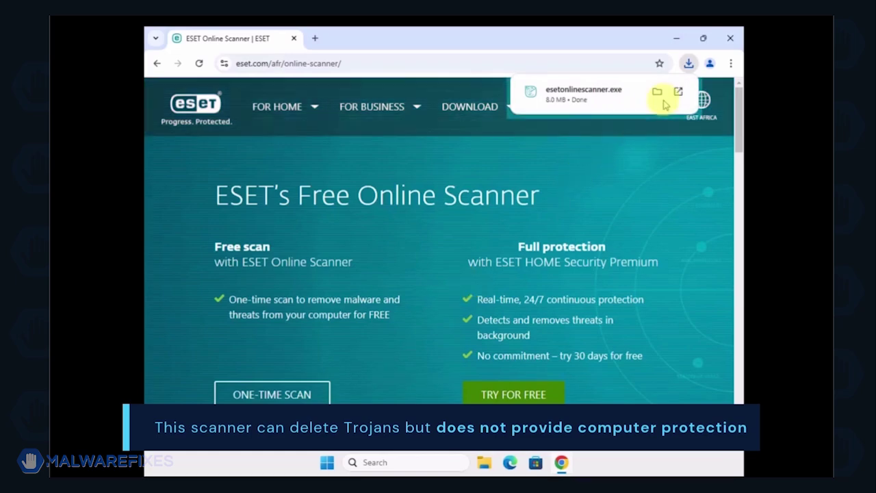
{"action": "left_click", "coordinate": [656, 93]}
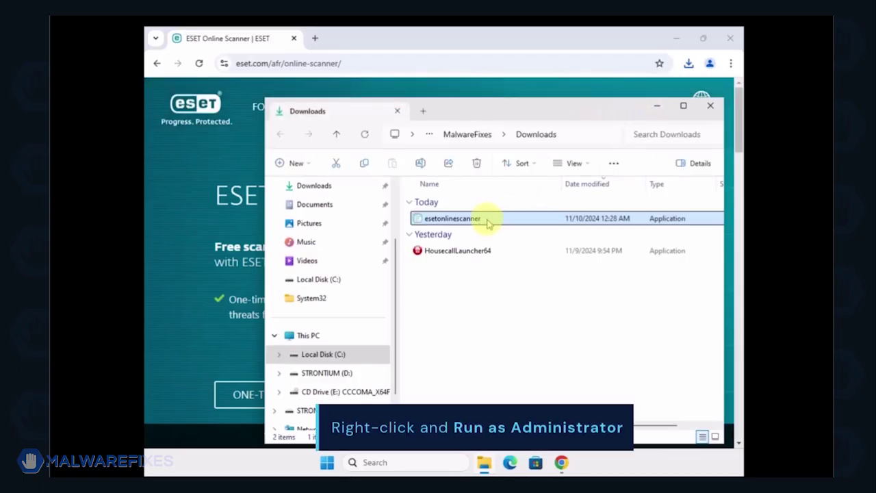
- Run esetonlinescanner as administrator and start a Full computer scan
{"action": "right_click", "coordinate": [488, 223]}
{"action": "left_click", "coordinate": [507, 254]}
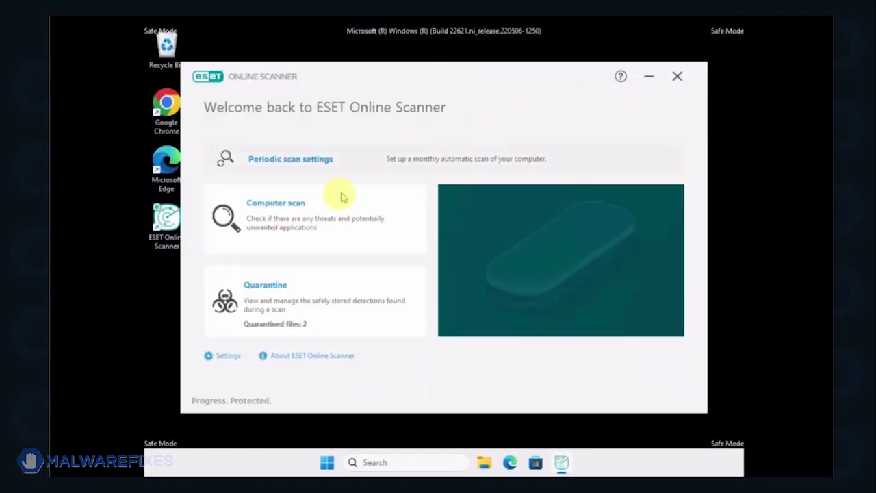
{"action": "left_click", "coordinate": [293, 223]}
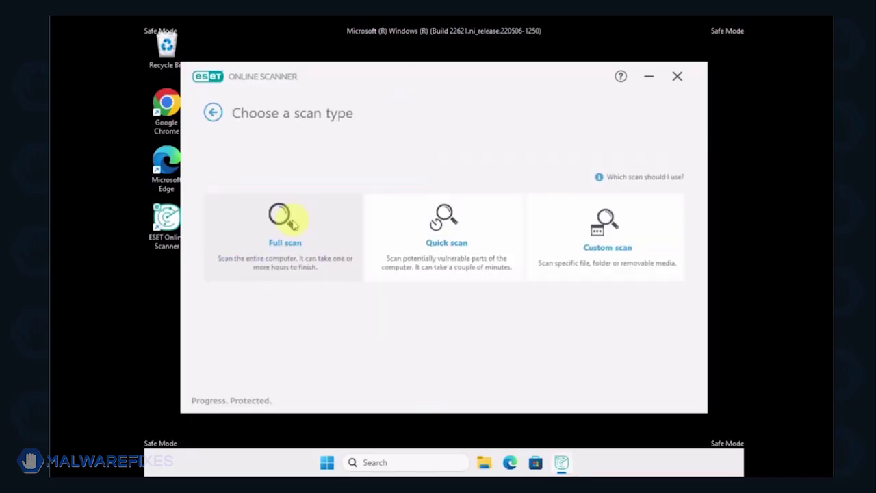
{"action": "left_click", "coordinate": [294, 222]}
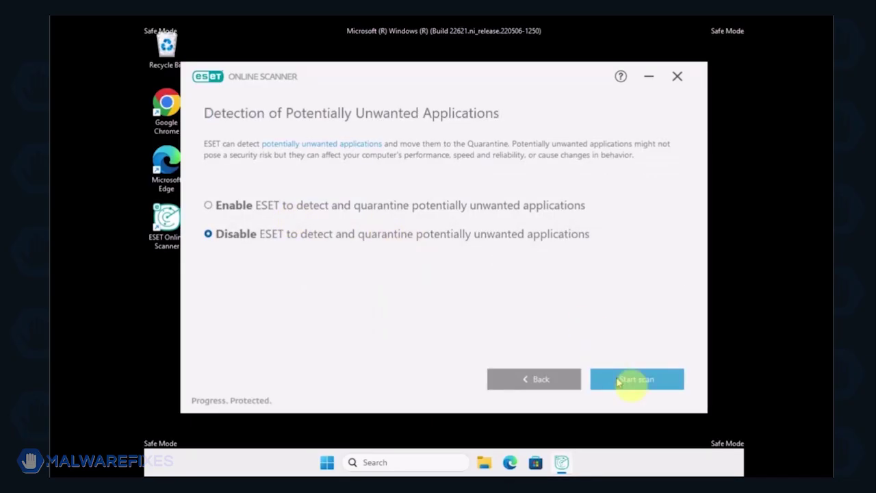
{"action": "left_click", "coordinate": [650, 381]}
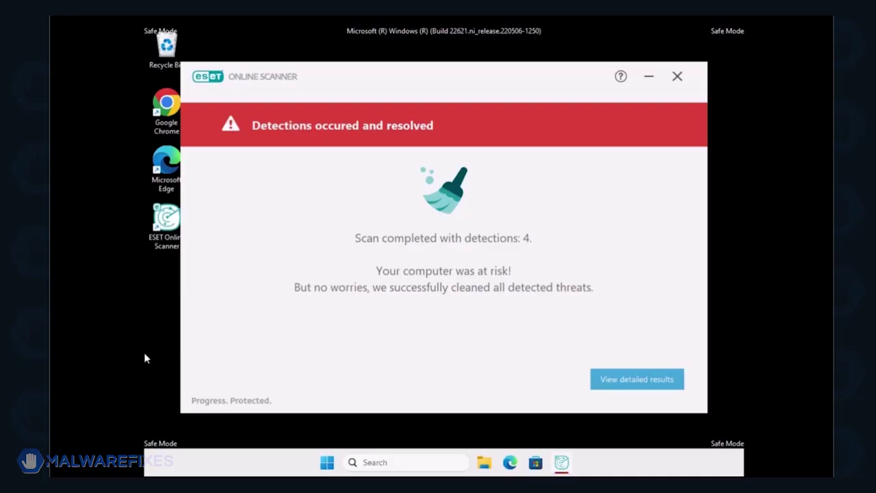
- Continue past the detection summary and close ESET without emailing results
{"action": "left_click", "coordinate": [648, 385]}
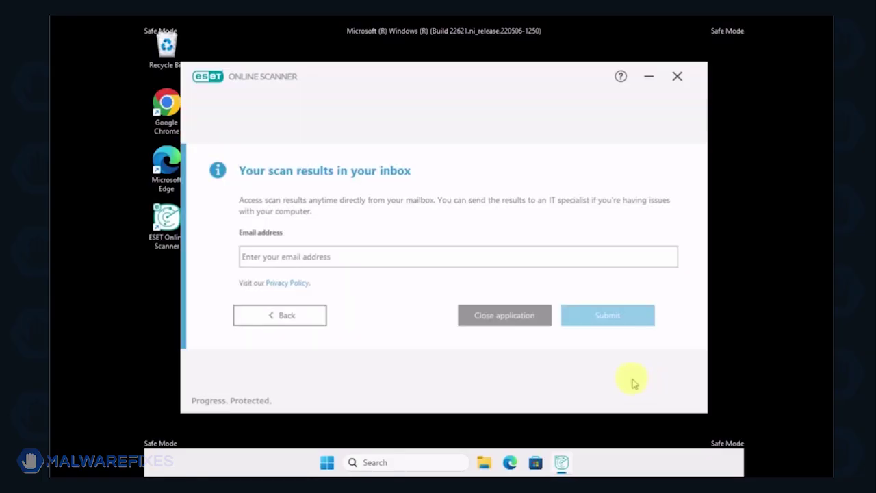
{"action": "left_click", "coordinate": [503, 318]}
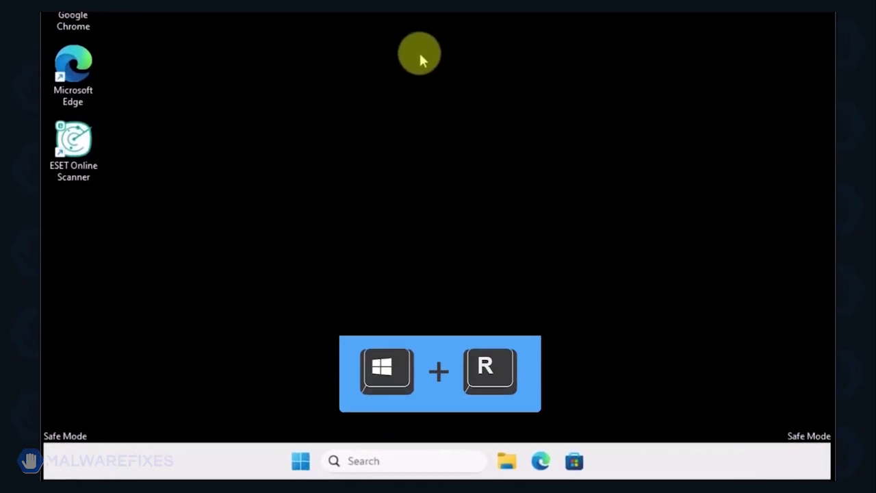
- Run msconfig, then select and apply Normal startup on the General tab
{"action": "key", "text": "super+r"}
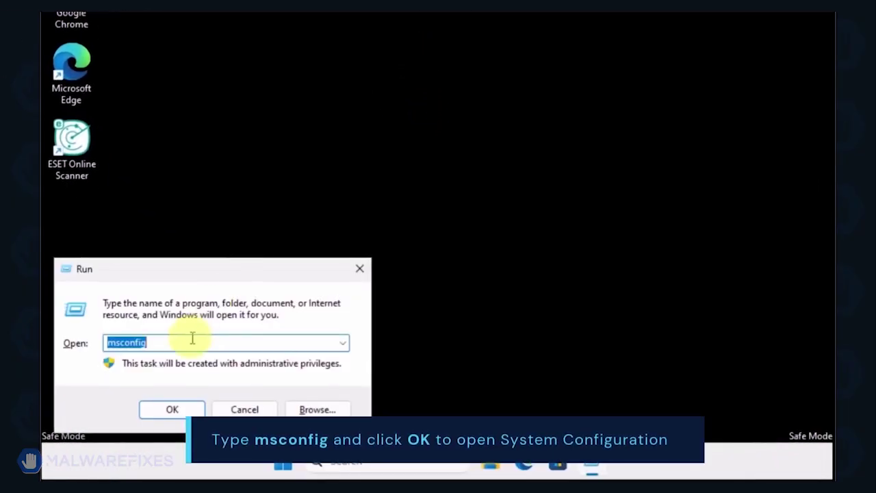
{"action": "left_click", "coordinate": [185, 344]}
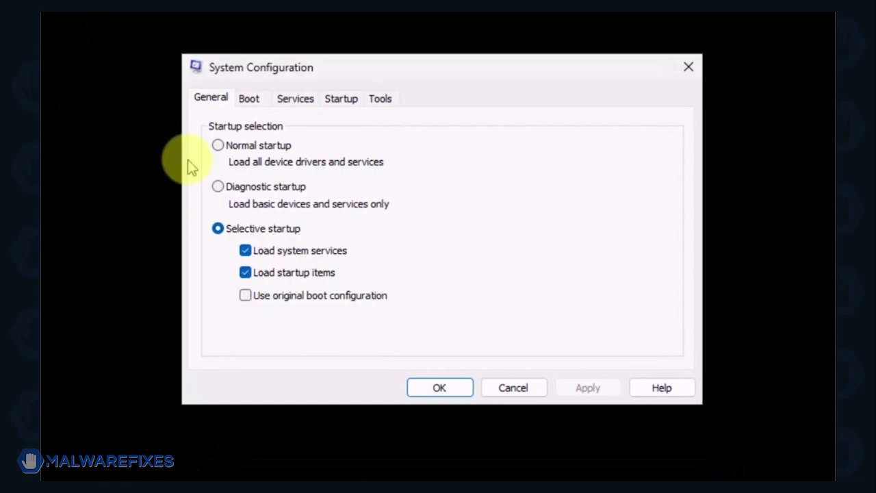
{"action": "left_click", "coordinate": [219, 146]}
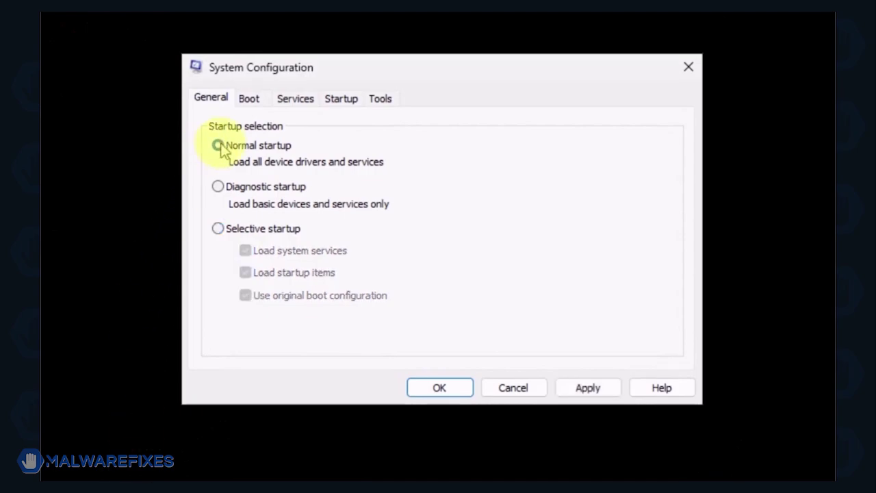
{"action": "left_click", "coordinate": [576, 384]}
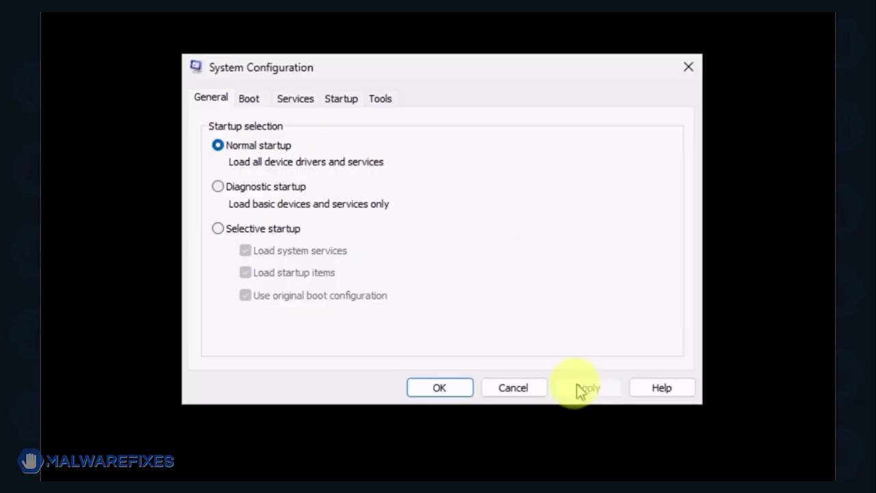
{"action": "left_click", "coordinate": [428, 389]}
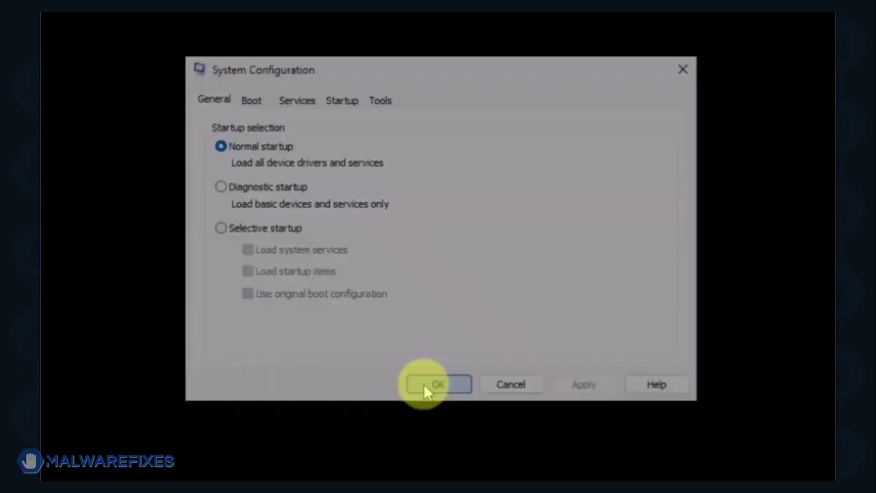